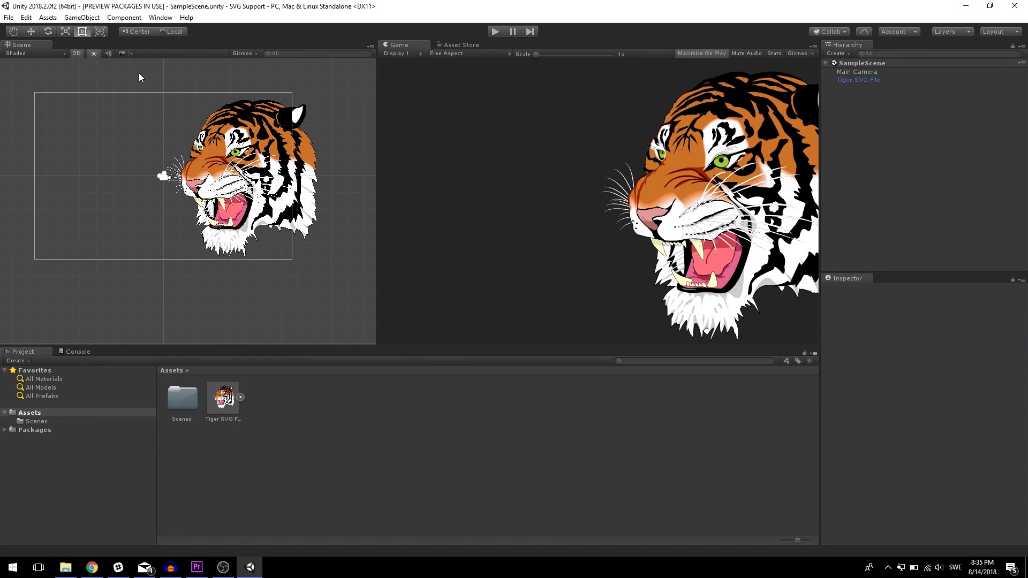
Open the Quality project settings and show the Anti Aliasing multi-sampling levels.
click(26, 17)
mouse_move(70, 279)
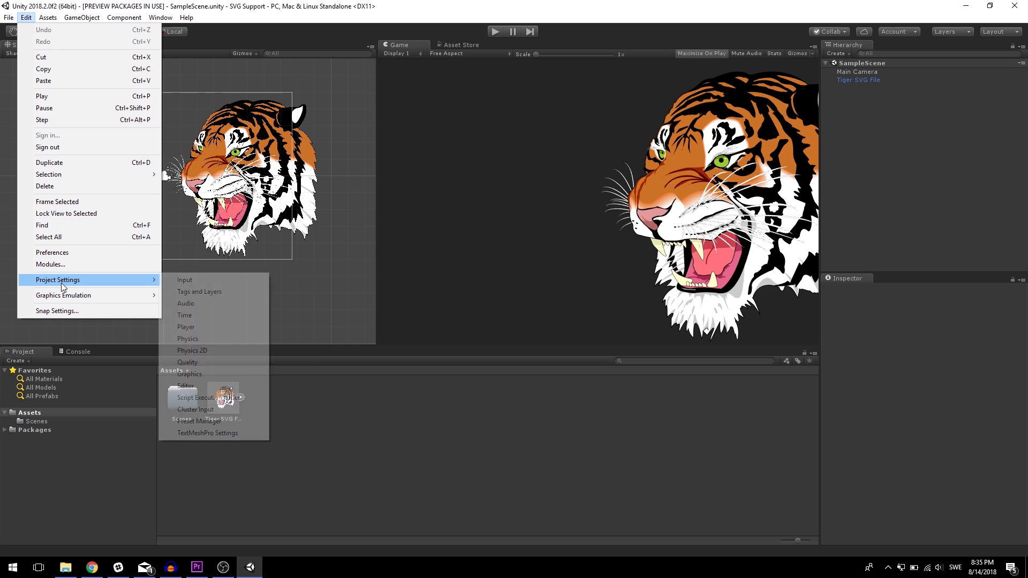
click(207, 361)
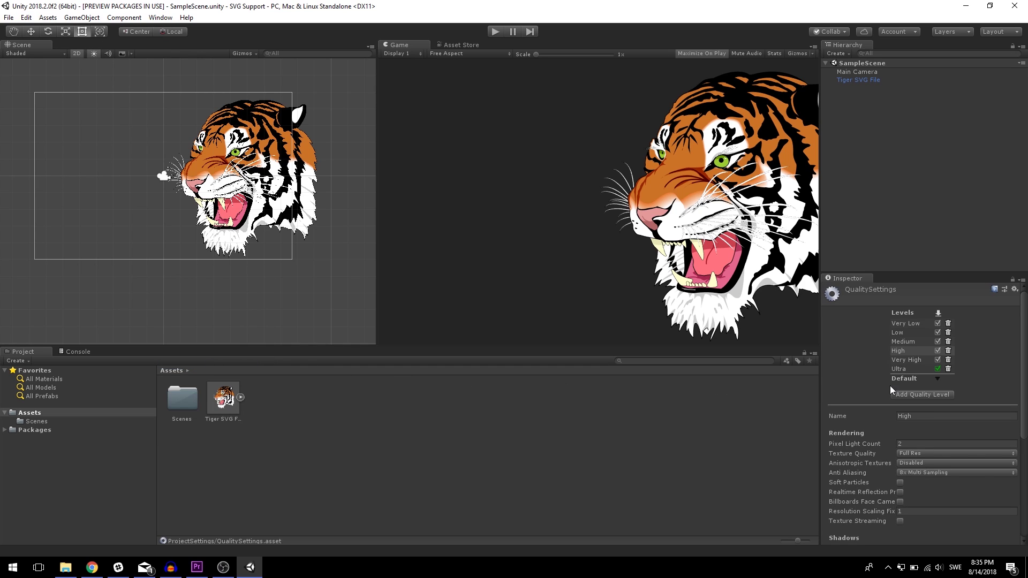
scroll(922, 440, down, 3)
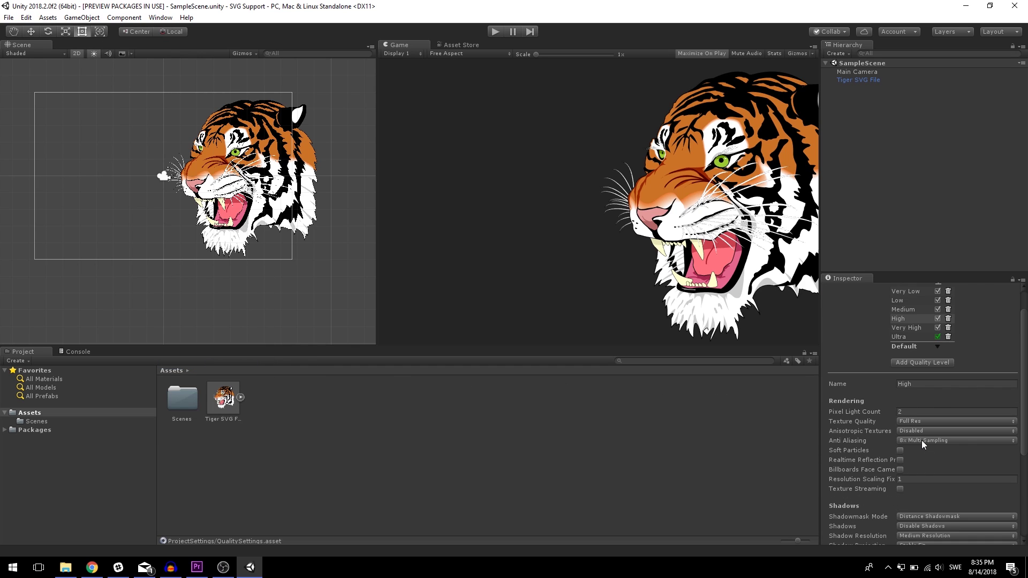
click(928, 408)
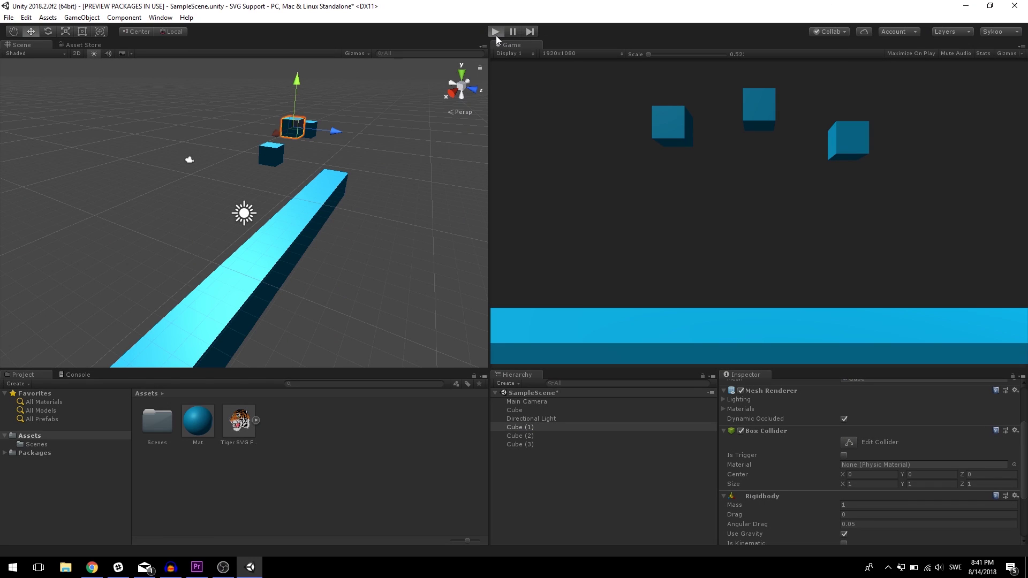
Enter Play mode, lift the falling cube, and add a Rigidbody to Cube (3).
click(496, 35)
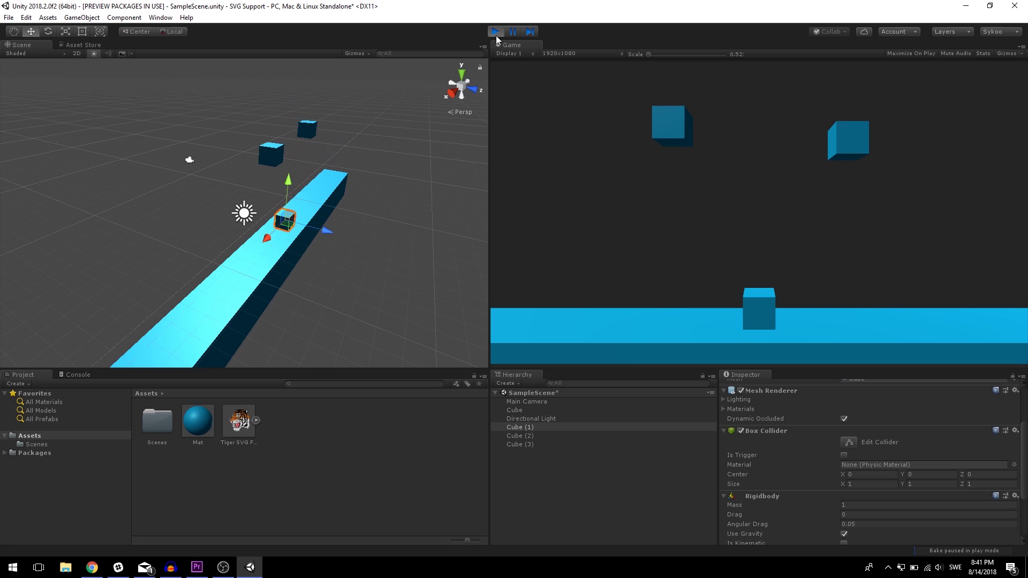
drag(290, 181, 308, 151)
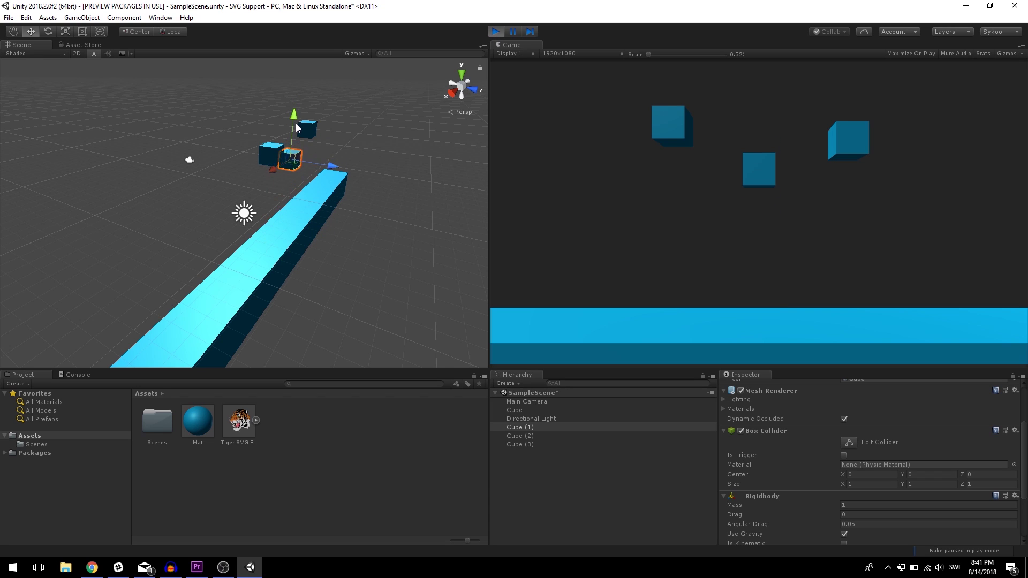
click(273, 155)
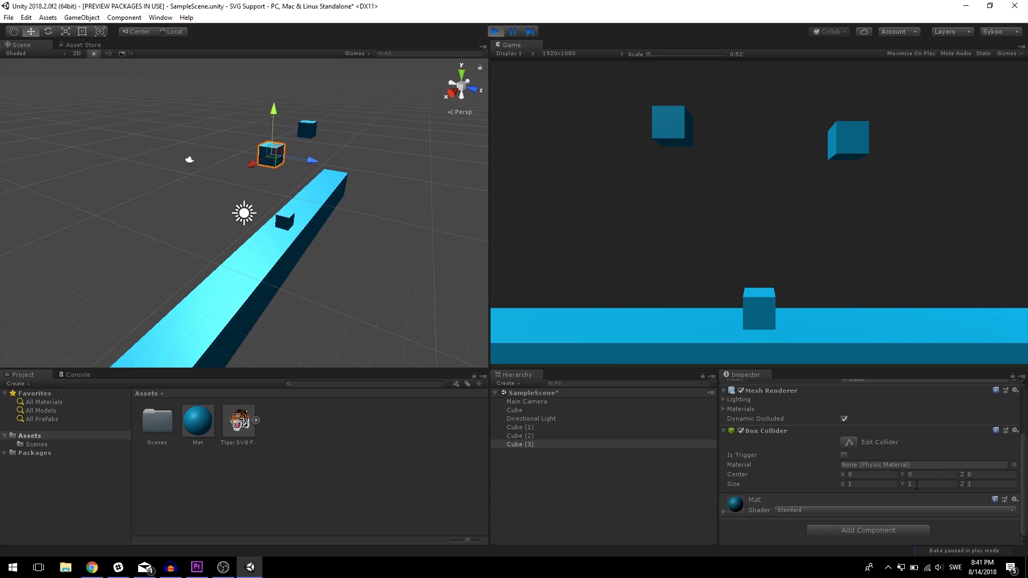
click(872, 530)
key(Return)
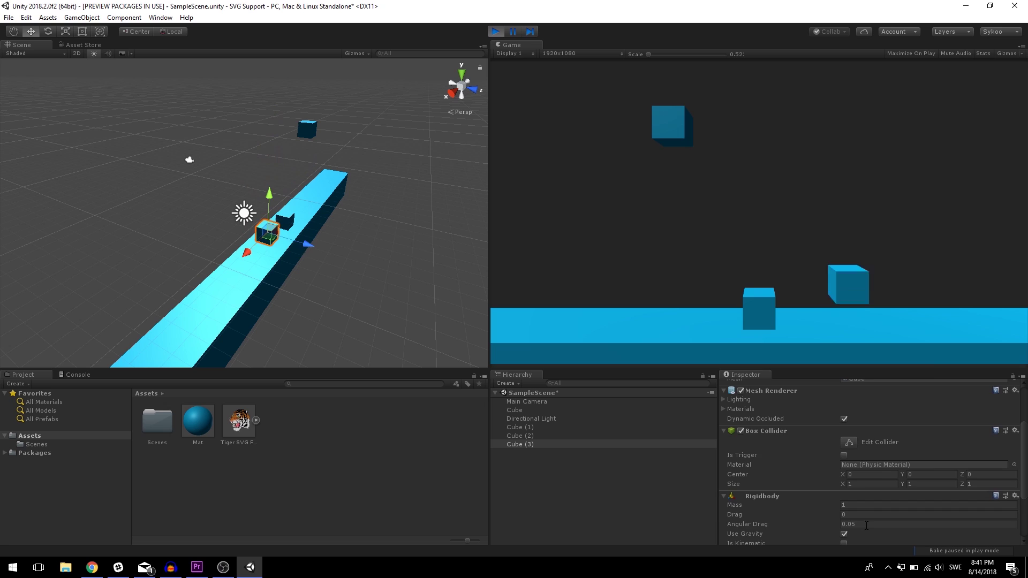
Toggle Cube (3)'s Use Gravity and Is Kinematic while lifting it, ending with both off.
click(843, 446)
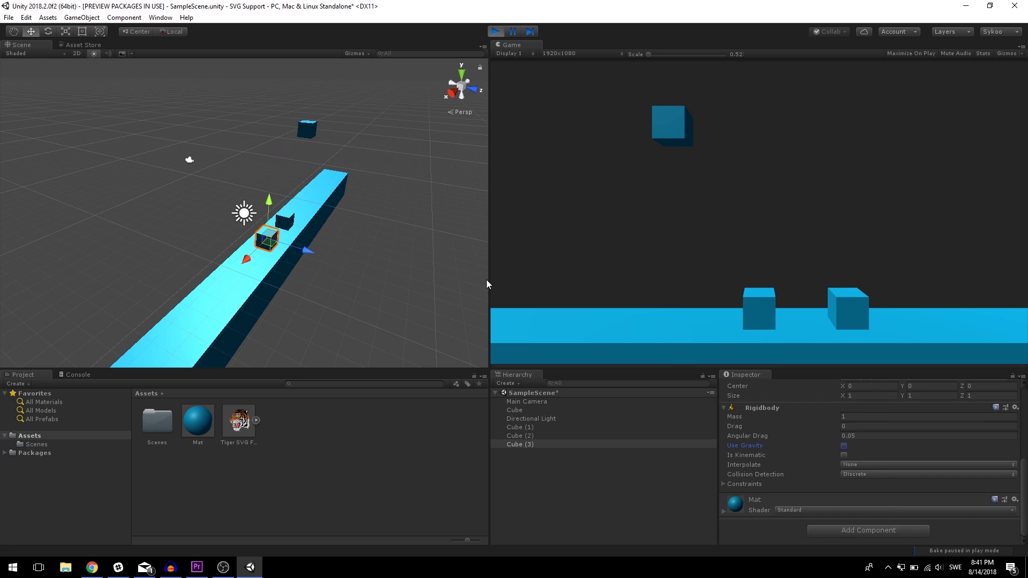
drag(271, 202, 285, 142)
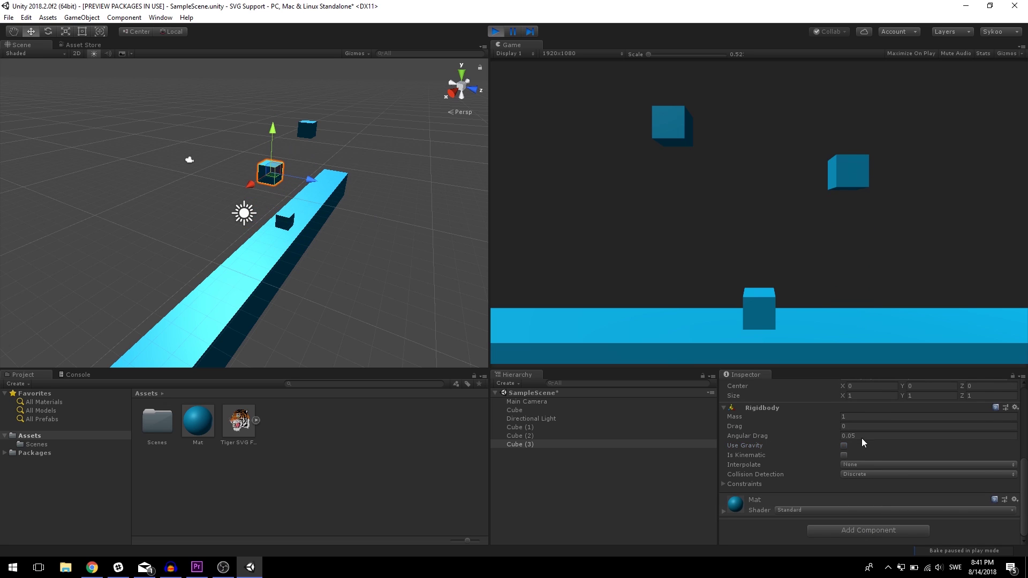
click(844, 455)
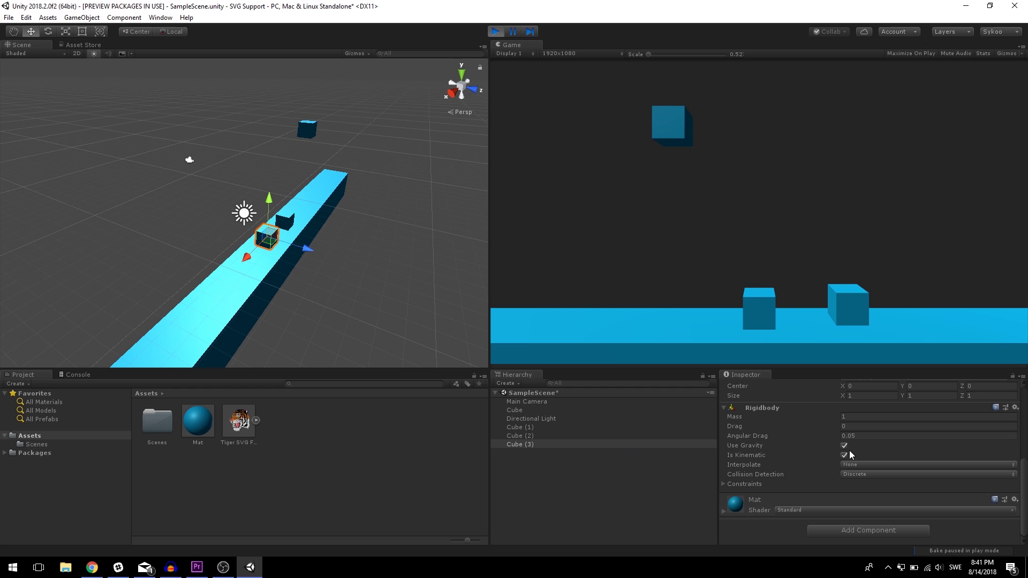
click(845, 445)
click(844, 455)
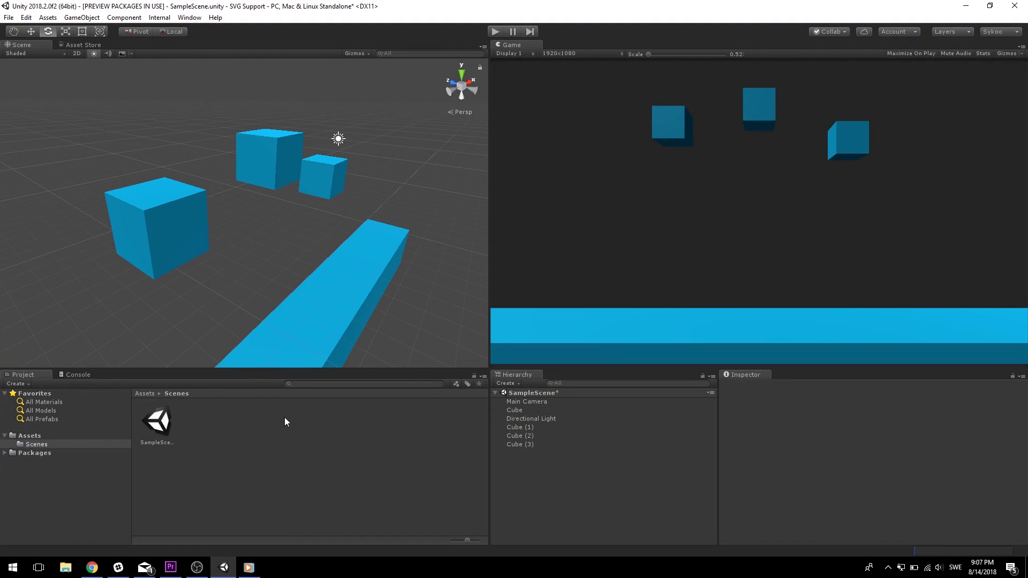
Create a High Definition Render Pipeline Asset in the Scenes folder.
right_click(284, 418)
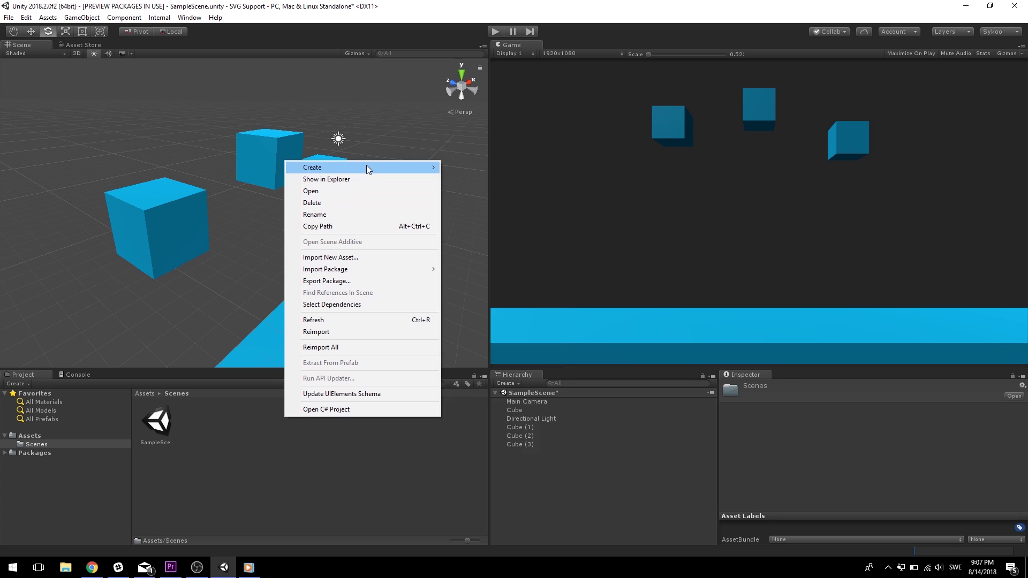
mouse_move(366, 167)
mouse_move(500, 319)
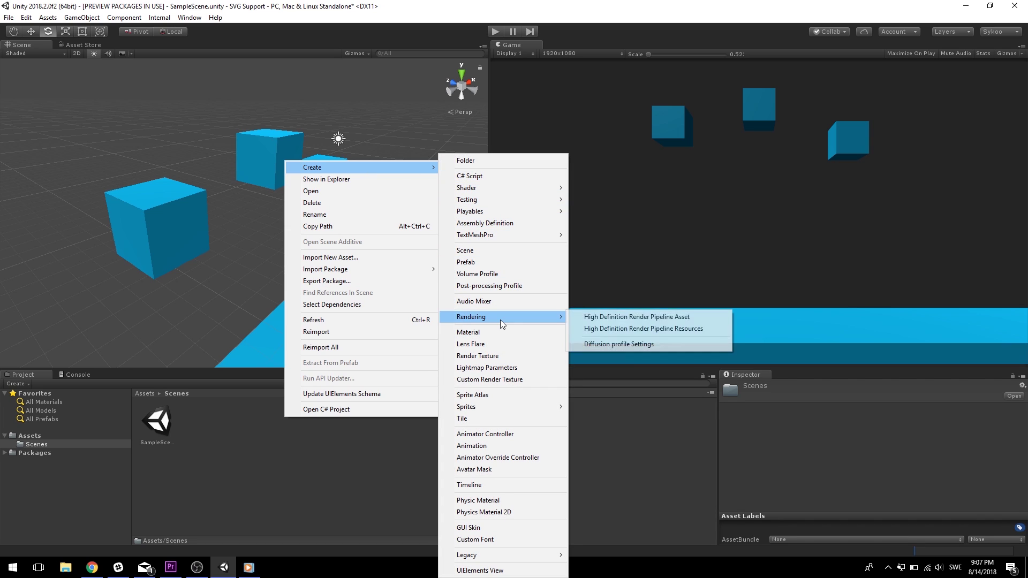
click(610, 318)
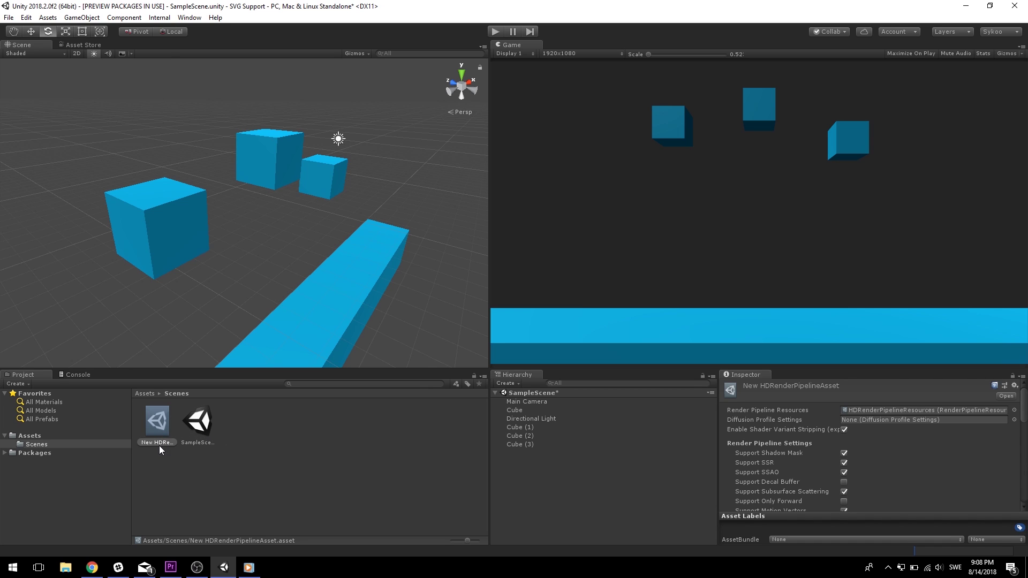
Assign the new HDRP asset as the render pipeline in Graphics project settings.
click(26, 17)
mouse_move(80, 279)
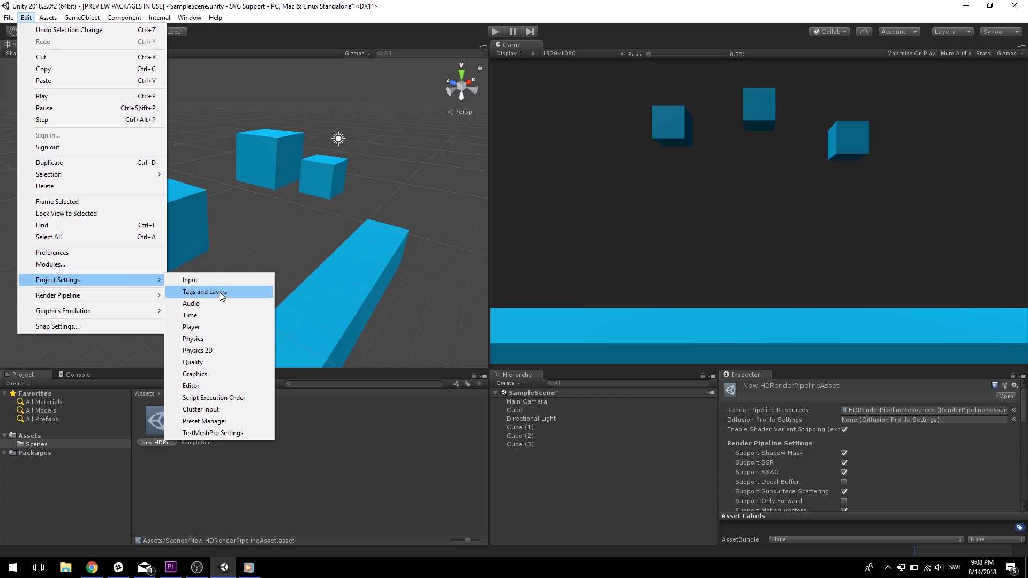
click(231, 373)
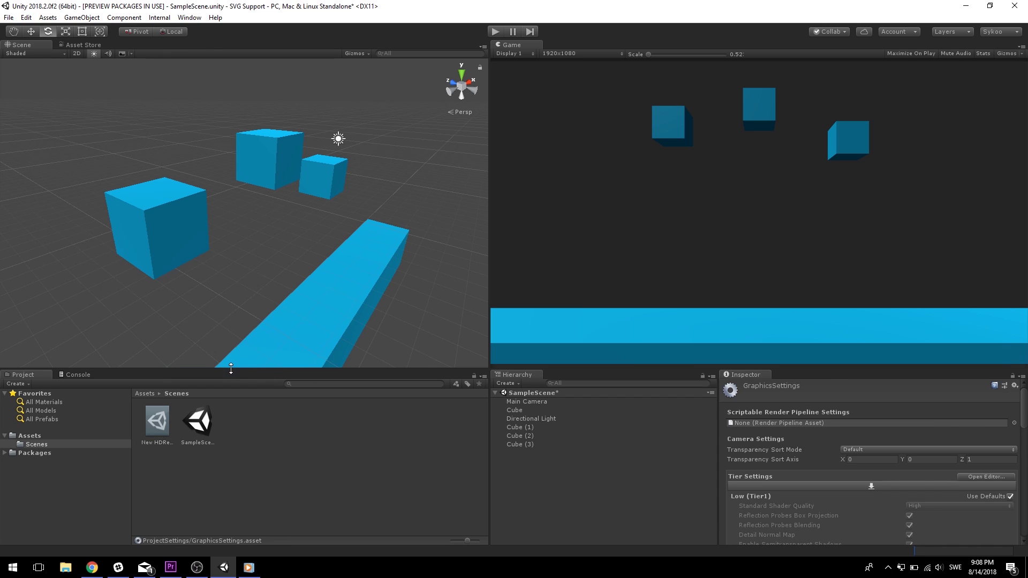
drag(156, 421, 862, 425)
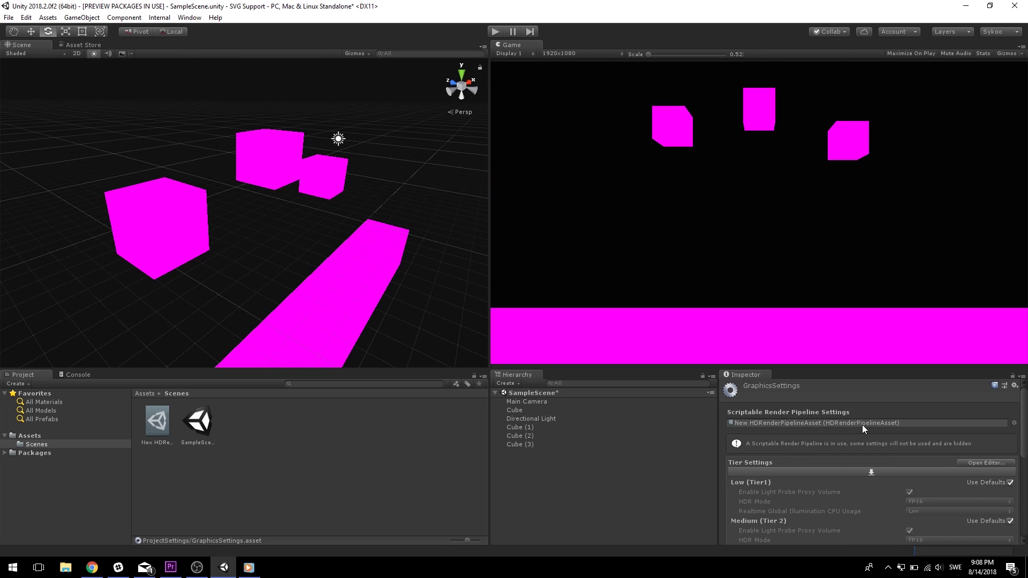
Upgrade the project materials to the HD Render Pipeline.
click(26, 17)
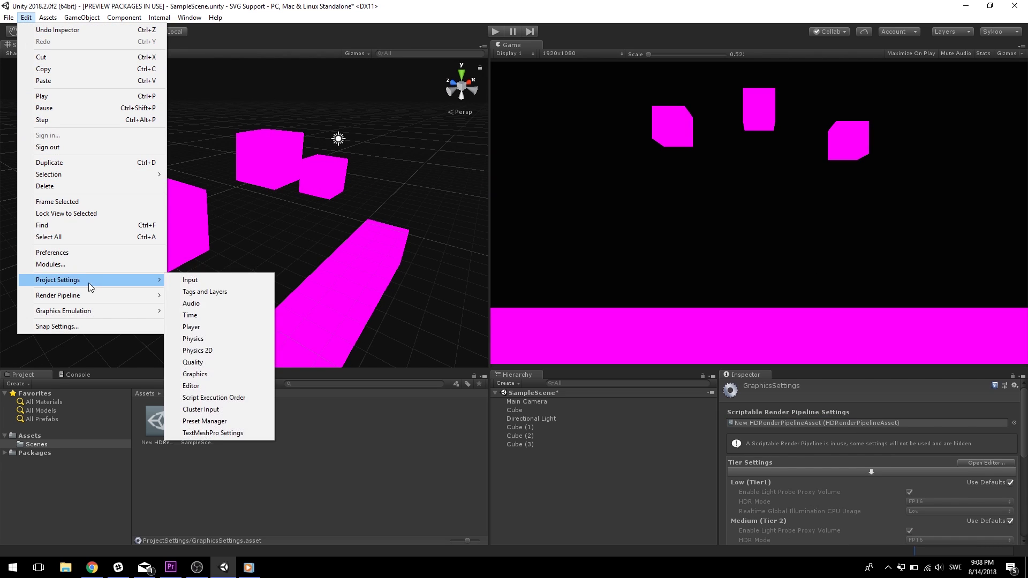
mouse_move(80, 295)
click(239, 311)
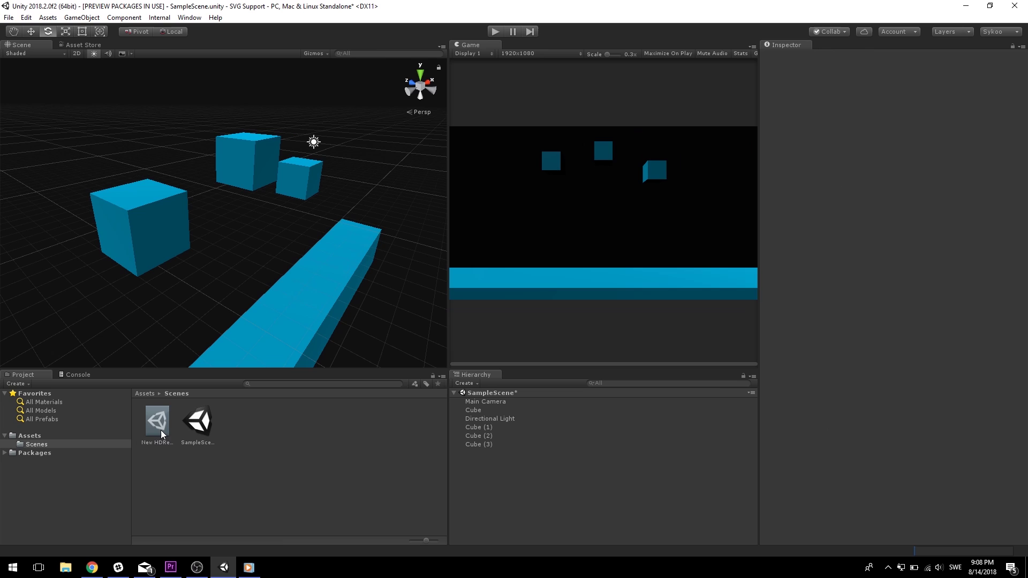
Turn on Enable MSAA under the HDRP asset's Rendering Settings.
click(161, 432)
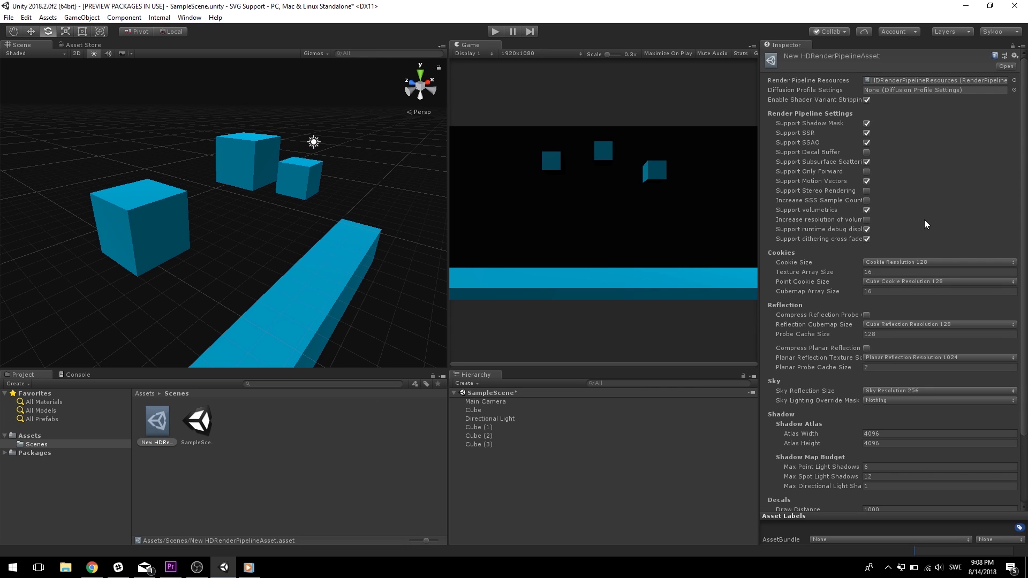
scroll(926, 219, down, 1)
scroll(926, 219, down, 2)
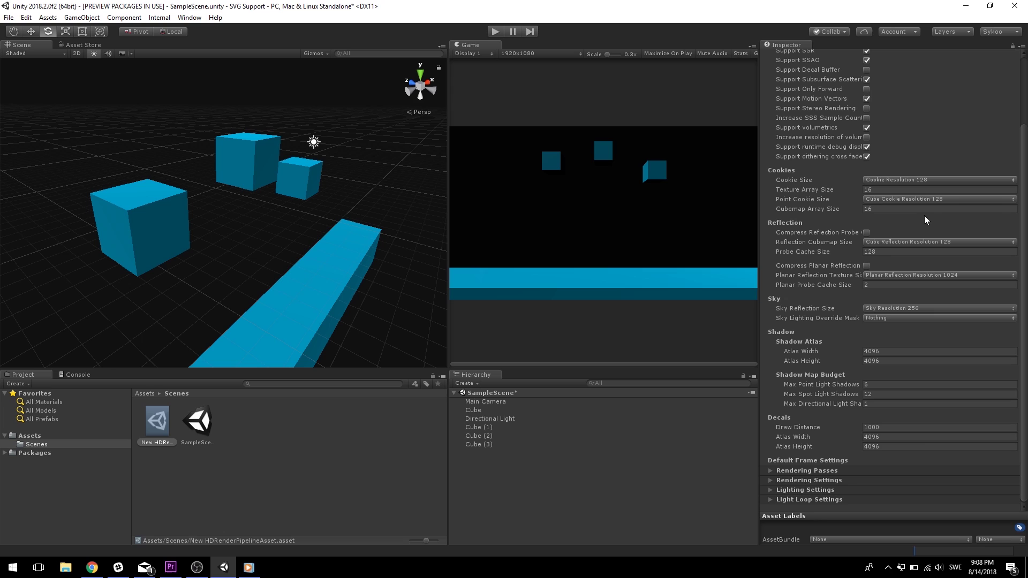
click(771, 471)
scroll(772, 472, down, 3)
click(772, 481)
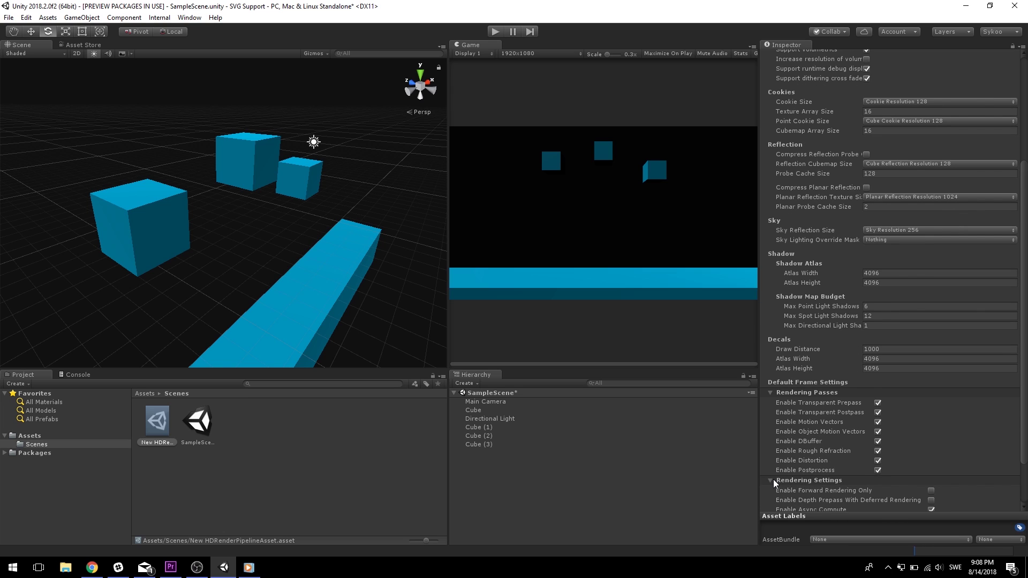
scroll(773, 484, down, 2)
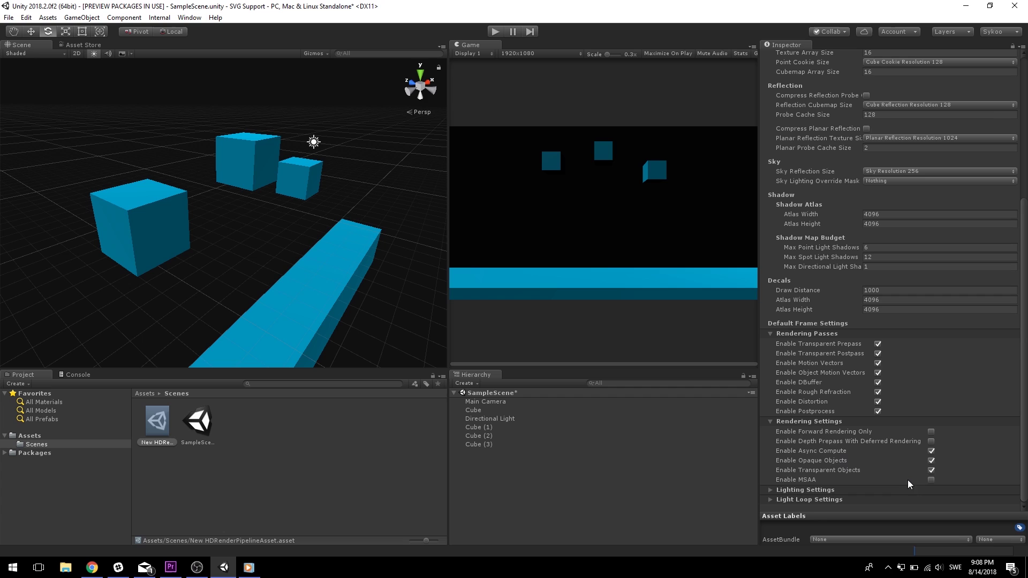
click(931, 479)
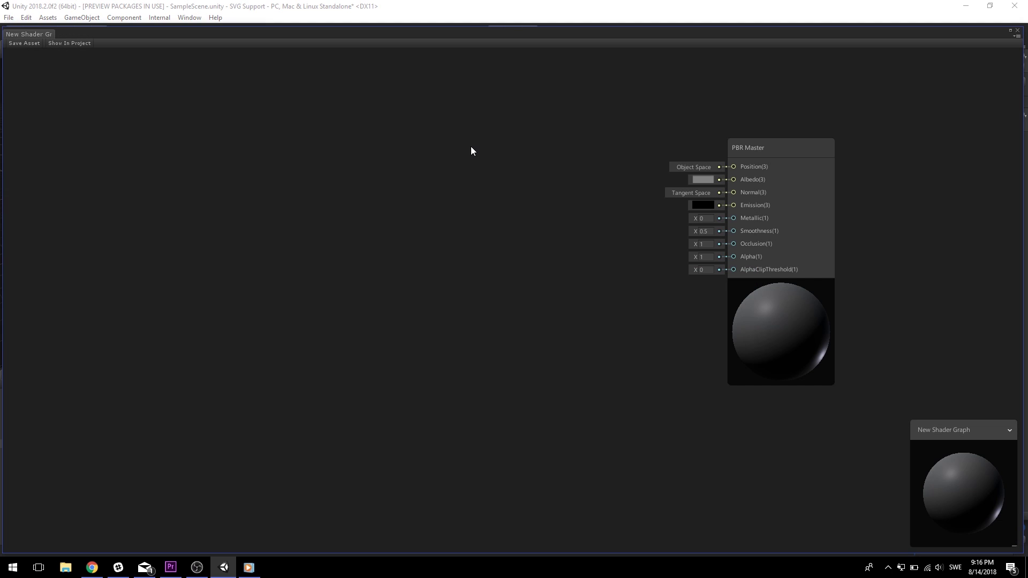
Enlarge the Main Preview in the lower-right corner and move the PBR Master node up-right.
drag(800, 296, 508, 282)
scroll(518, 272, down, 5)
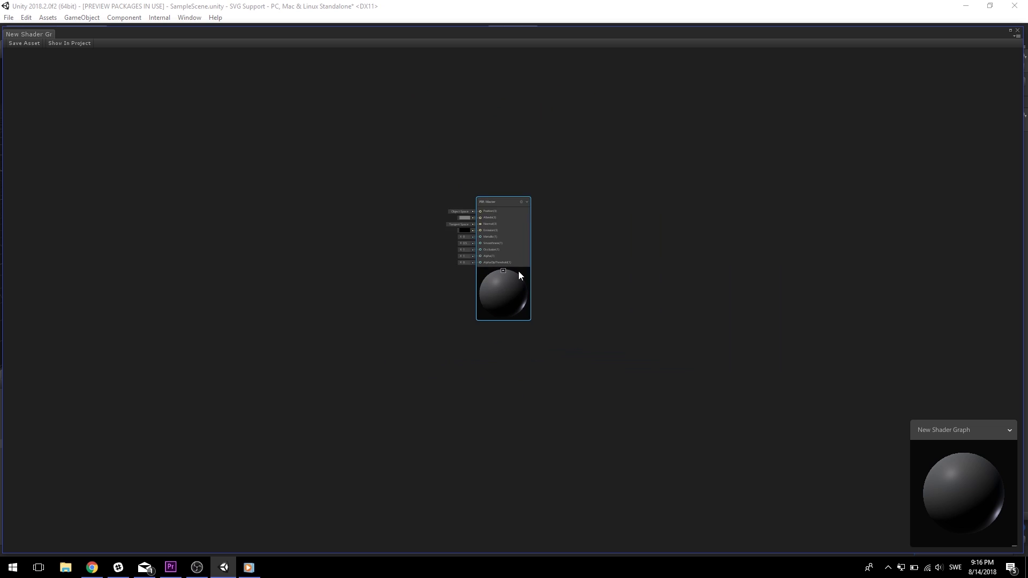
scroll(493, 278, up, 5)
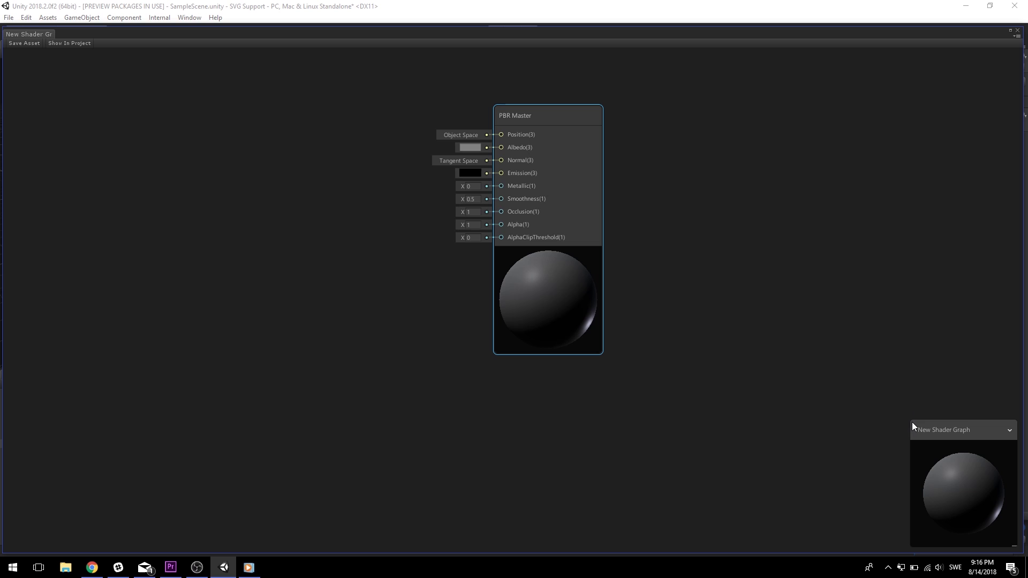
drag(918, 425, 890, 407)
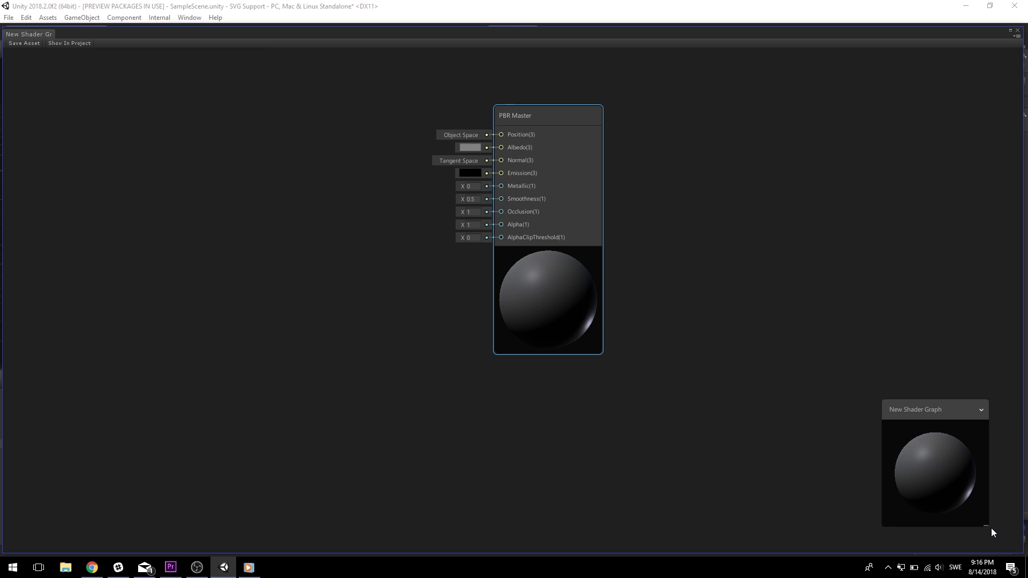
drag(986, 526, 1019, 551)
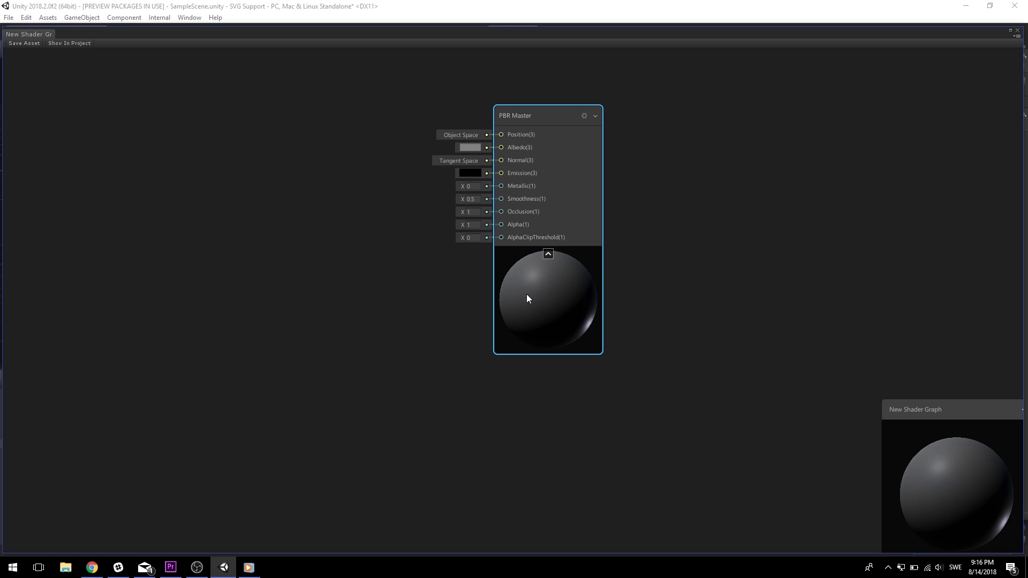
drag(527, 295, 690, 267)
Add a Time node to the shader graph and feed it into a new Multiply node.
right_click(272, 250)
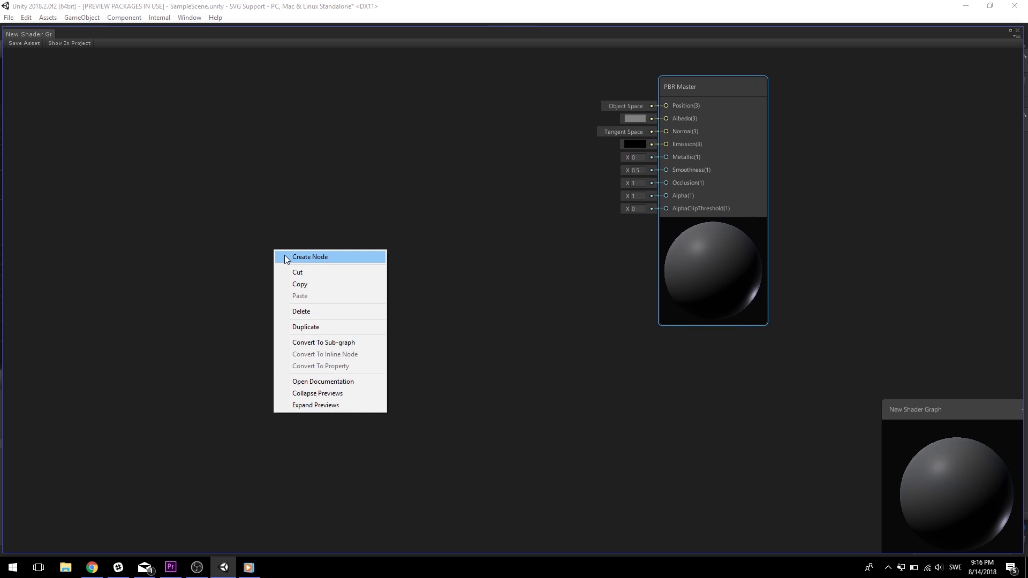
click(285, 256)
text(Time)
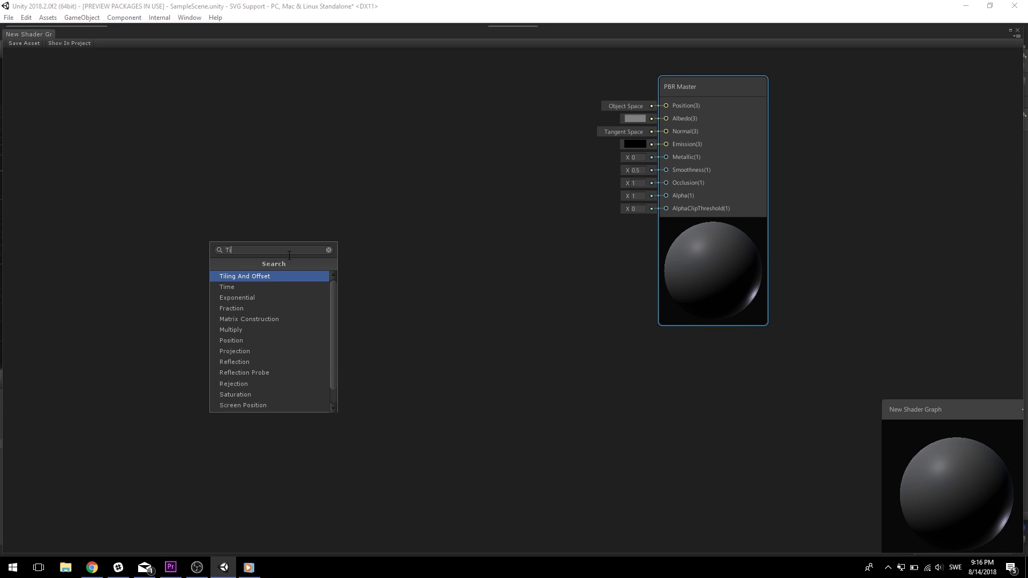
click(277, 276)
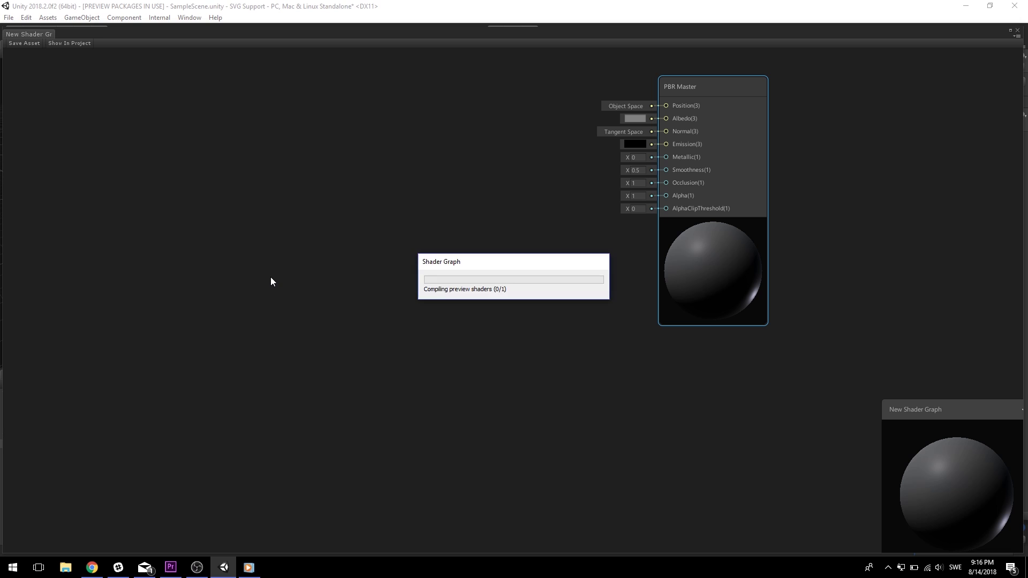
drag(272, 265, 198, 286)
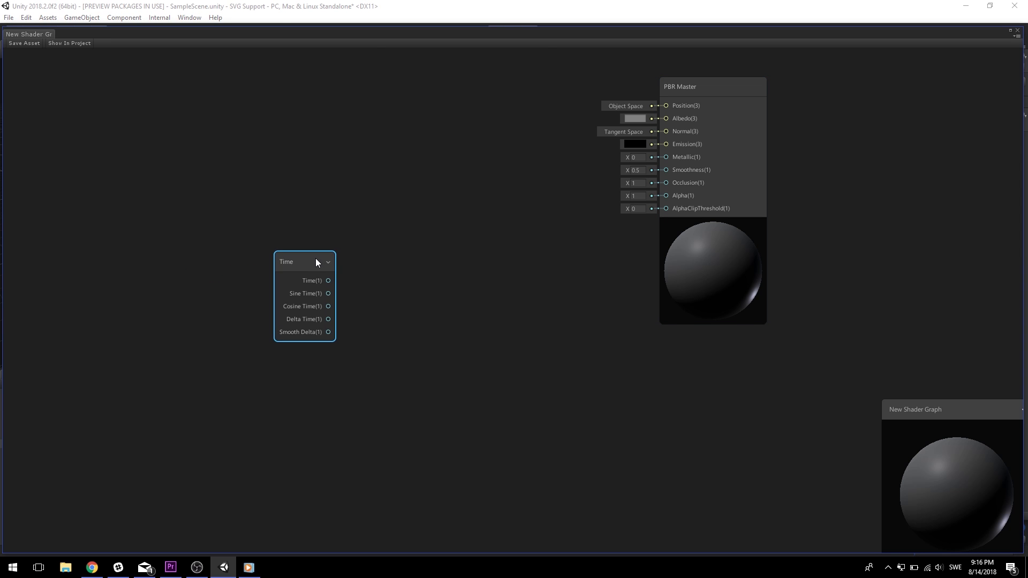
drag(315, 258, 347, 285)
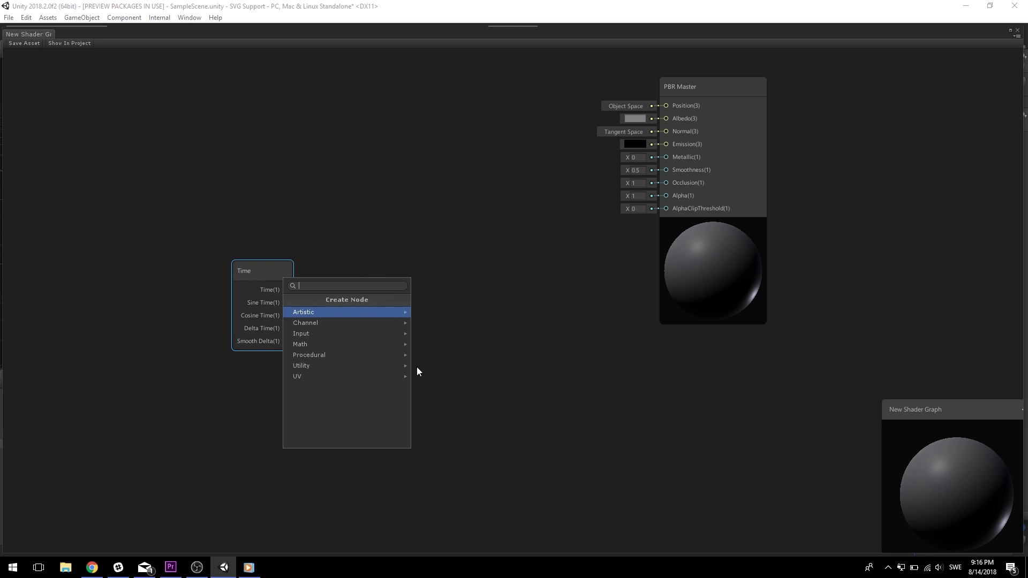
text(multi)
key(Return)
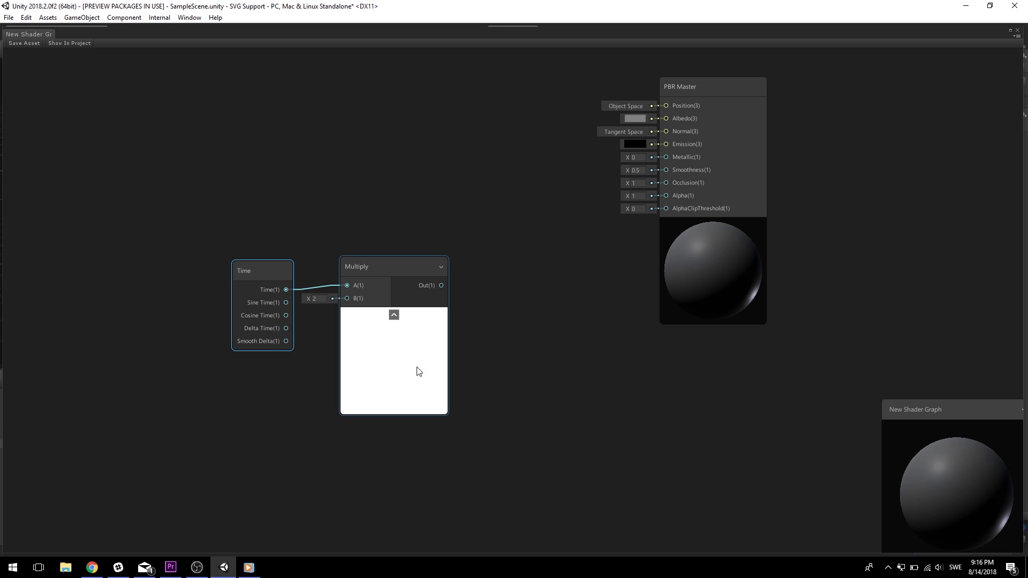
drag(399, 266, 403, 268)
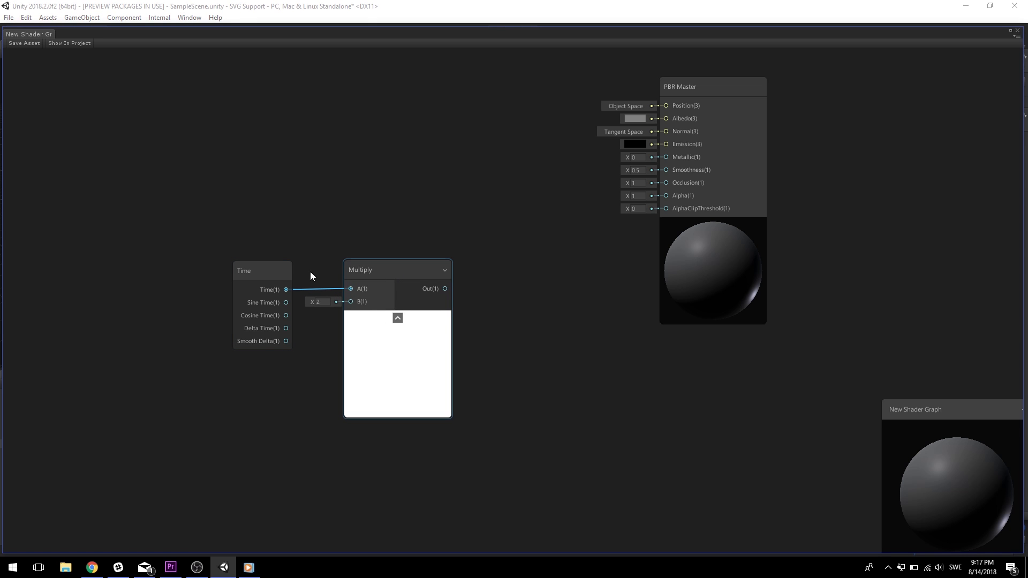
click(284, 319)
Chain a Sample Gradient node from Multiply's output, then a Combine node after it.
drag(445, 289, 545, 290)
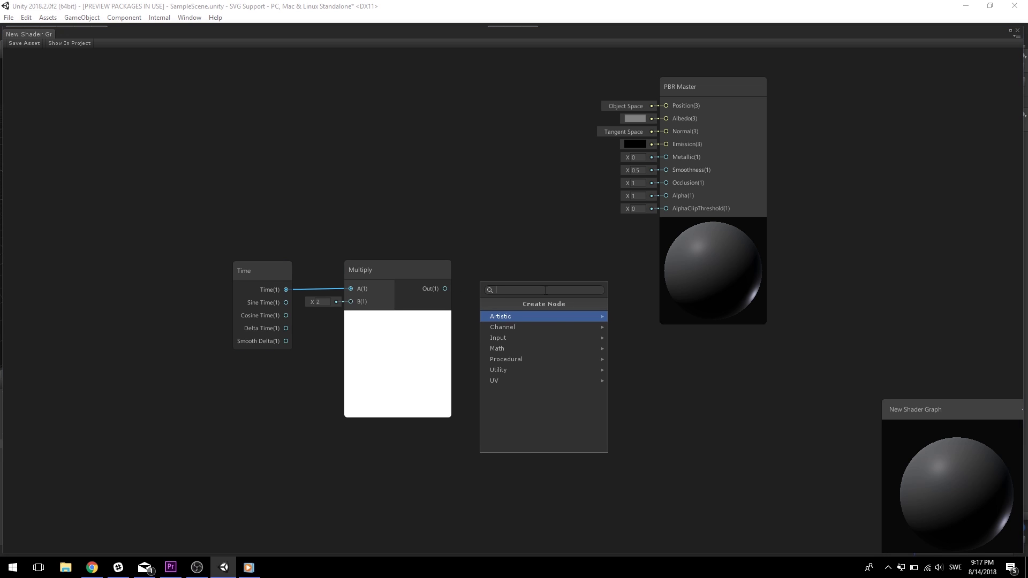
text(sample gradient)
key(Return)
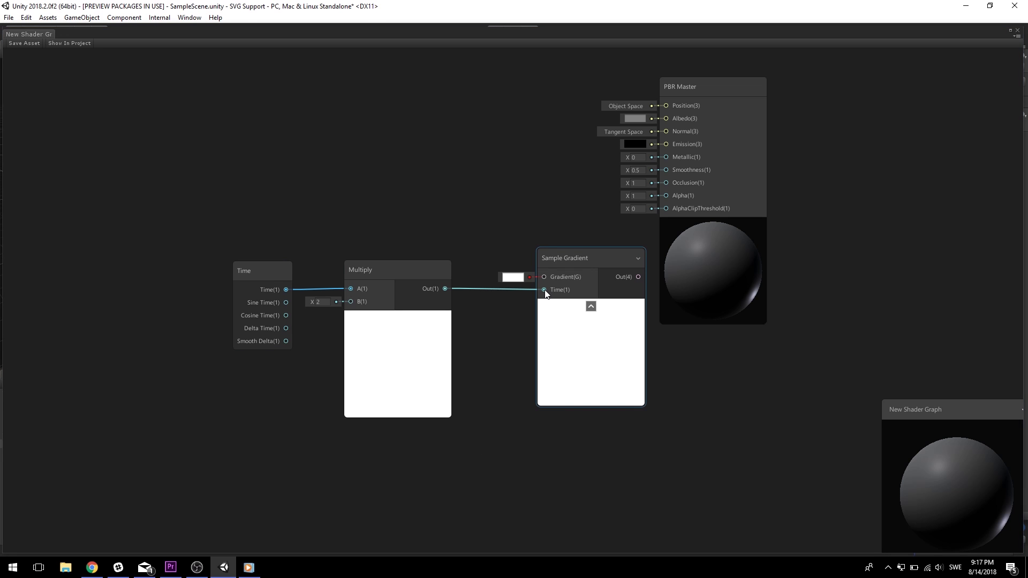
drag(562, 254, 540, 306)
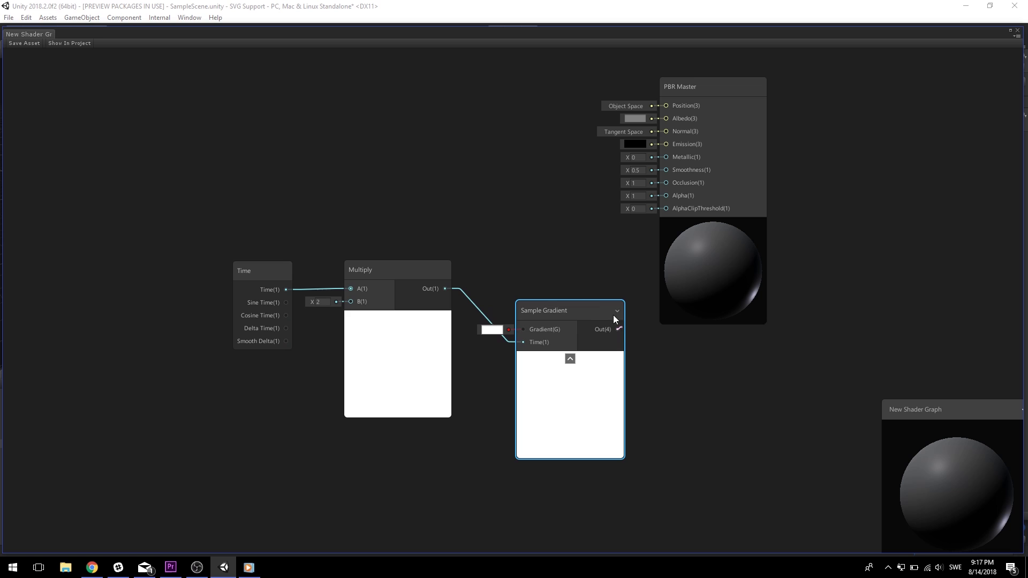
drag(613, 319, 486, 206)
text(com)
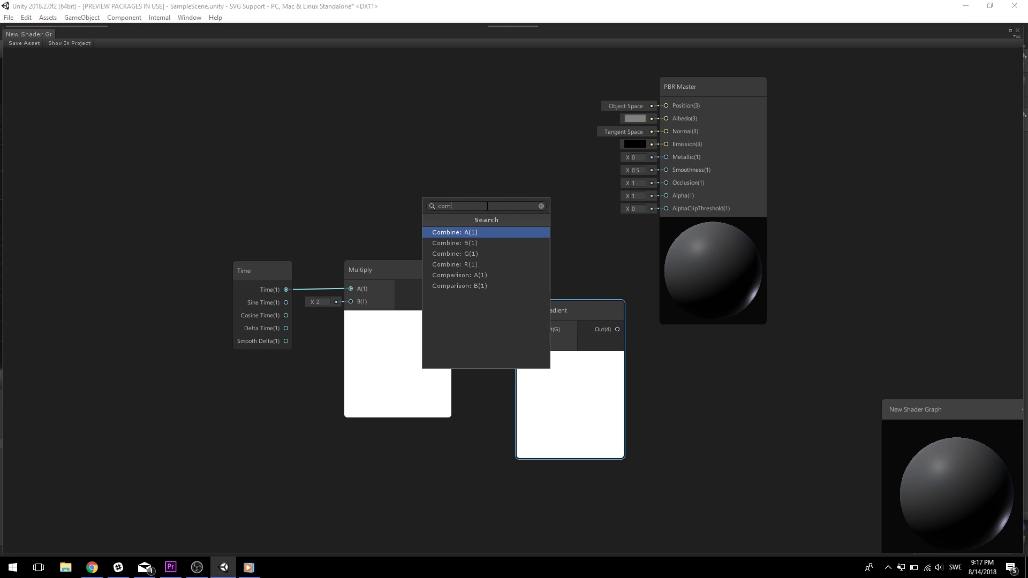
key(Return)
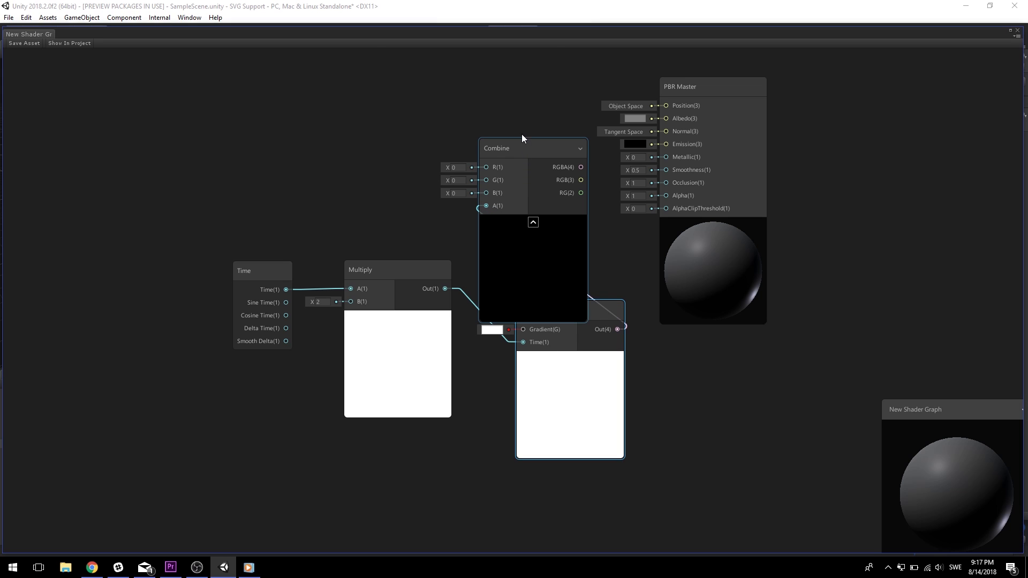
Move the Combine node up-left, then bring up NewBehaviourScript.cs in Visual Studio.
drag(521, 140, 478, 78)
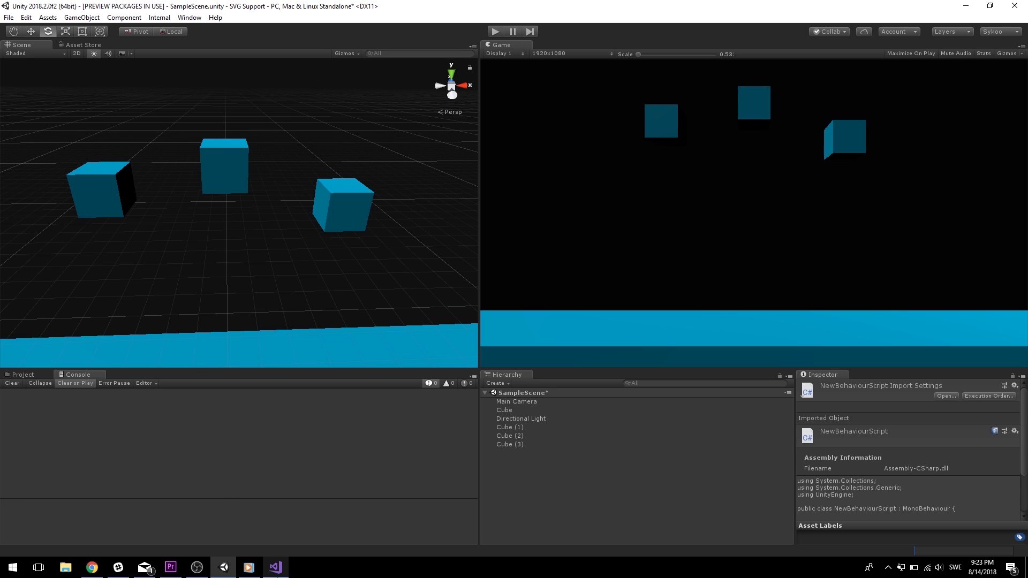
mouse_move(276, 567)
click(281, 541)
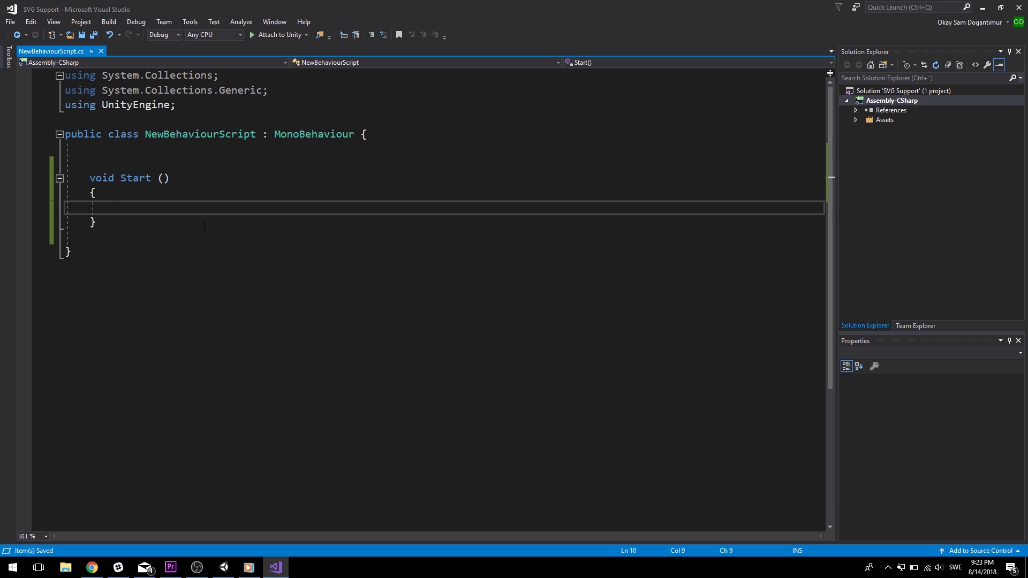
Add Debug.Log("Join Discord! Link in description!"); to Start() and save.
text(Debug.Log(")
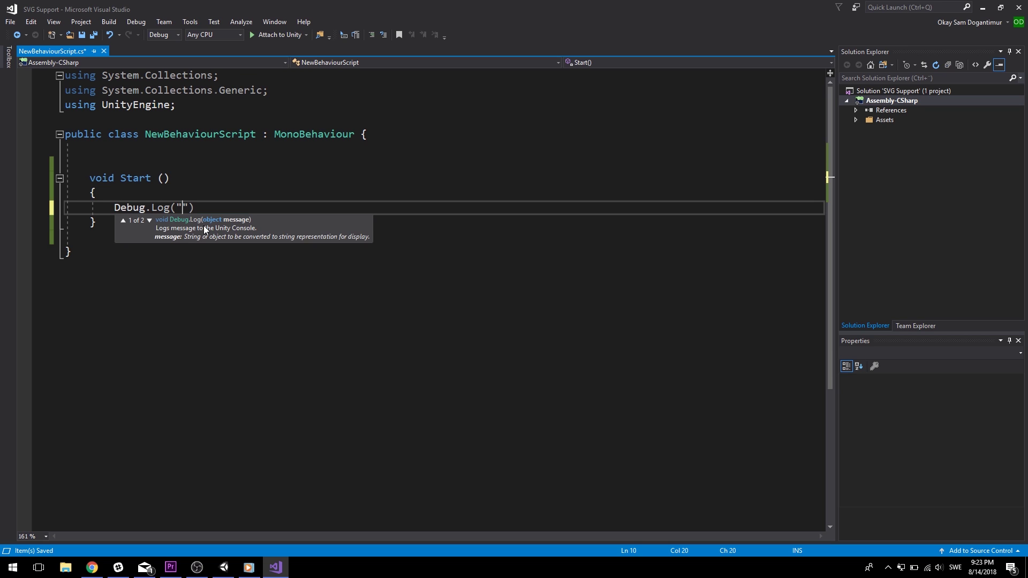
text(Join Discord! Link )
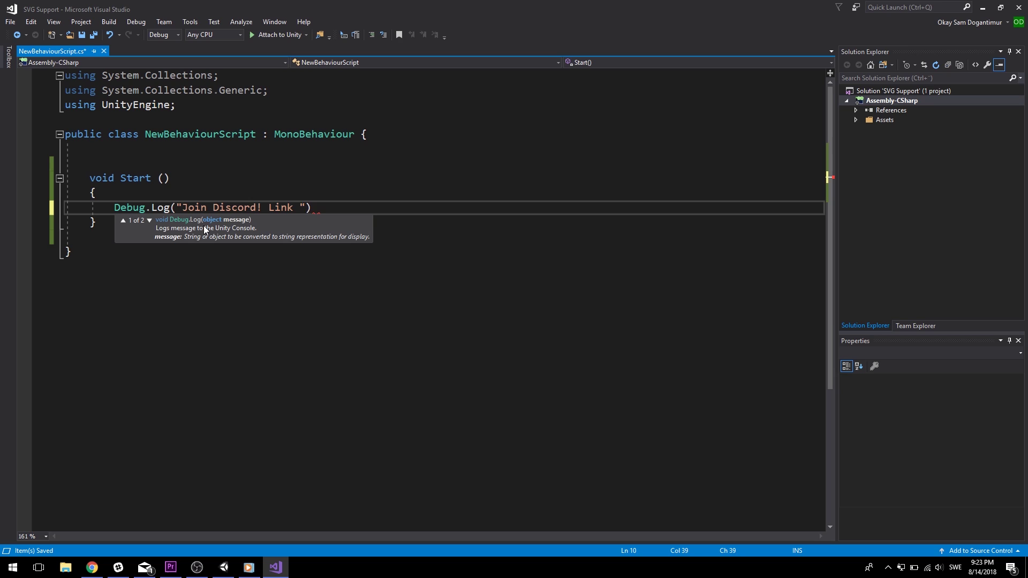
text(in desccript)
key(BackSpace)
key(BackSpace)
key(BackSpace)
key(BackSpace)
key(BackSpace)
text(ripti)
key(BackSpace)
key(BackSpace)
key(BackSpace)
key(BackSpace)
text(iption!"))
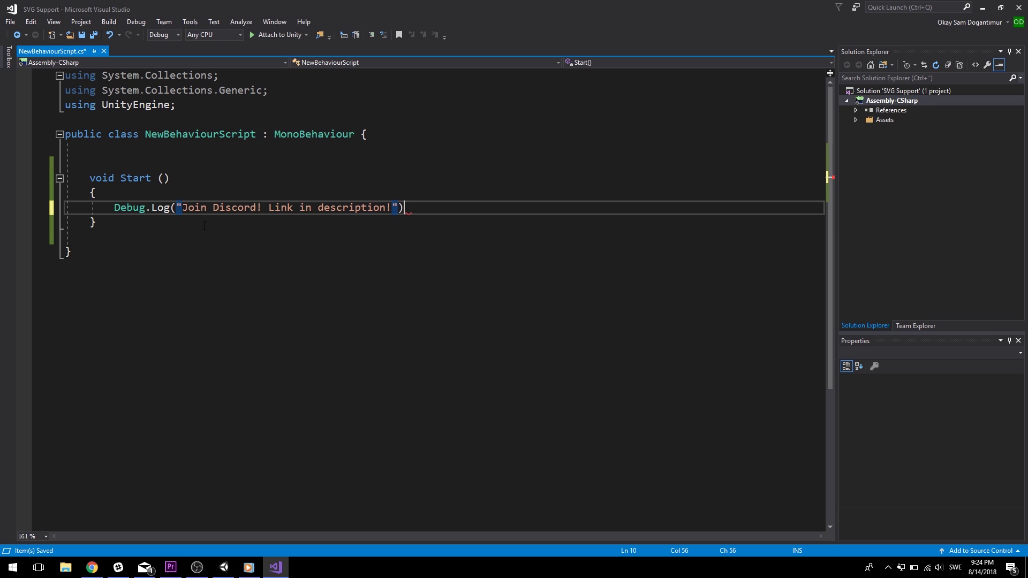
text(;)
key(ctrl+s)
Insert an opening <color=red> tag at the start of the log message.
click(181, 208)
text(<color>)
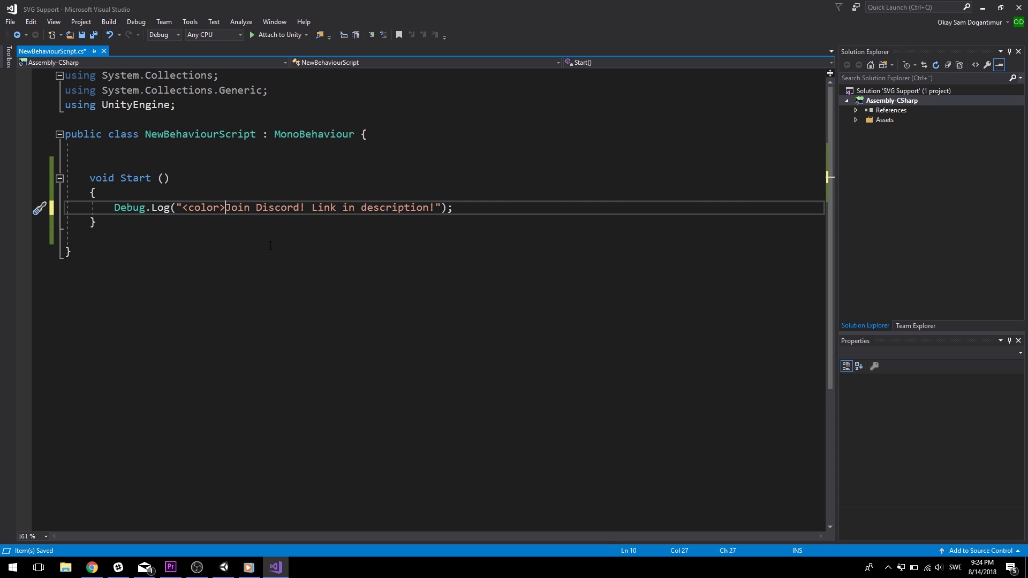
key(Left)
text(=red)
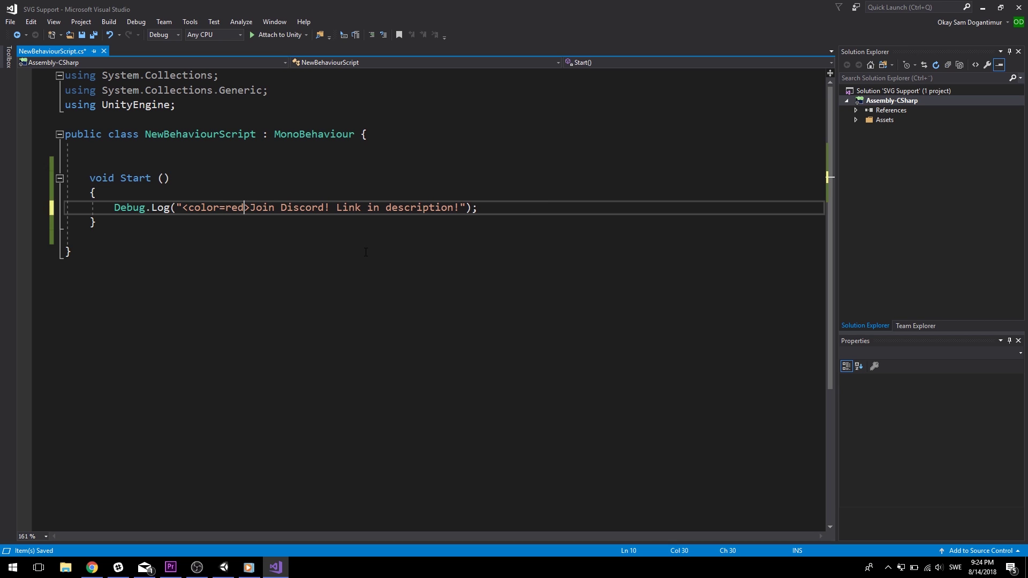
Add a closing </color> tag after the message and save the script.
double_click(262, 207)
drag(303, 209, 464, 209)
click(453, 207)
text(<color>)
key(Left)
key(Left)
key(Left)
key(Left)
key(Left)
key(Left)
text(&)
key(BackSpace)
text(/)
key(ctrl+s)
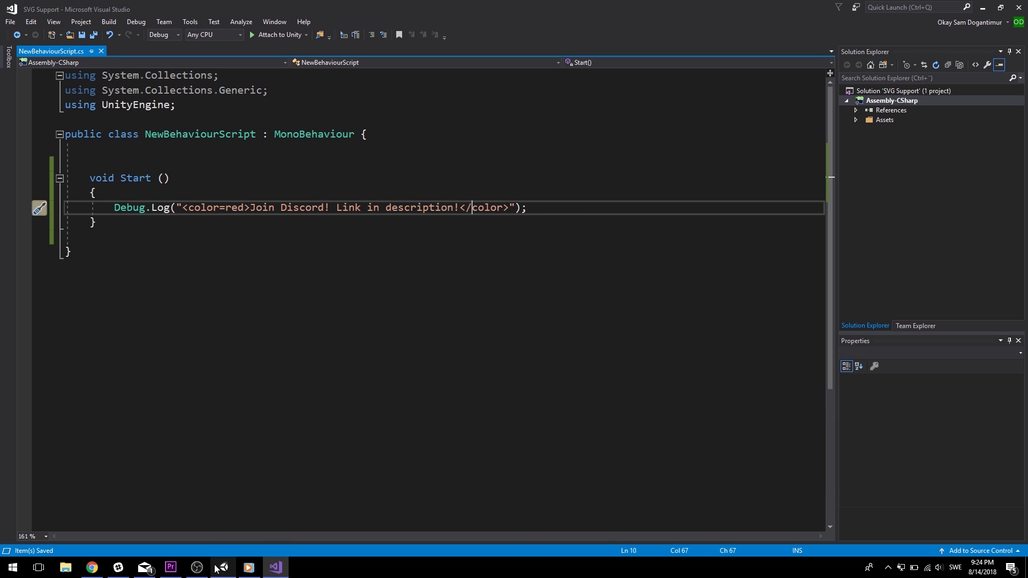
key(alt+Tab)
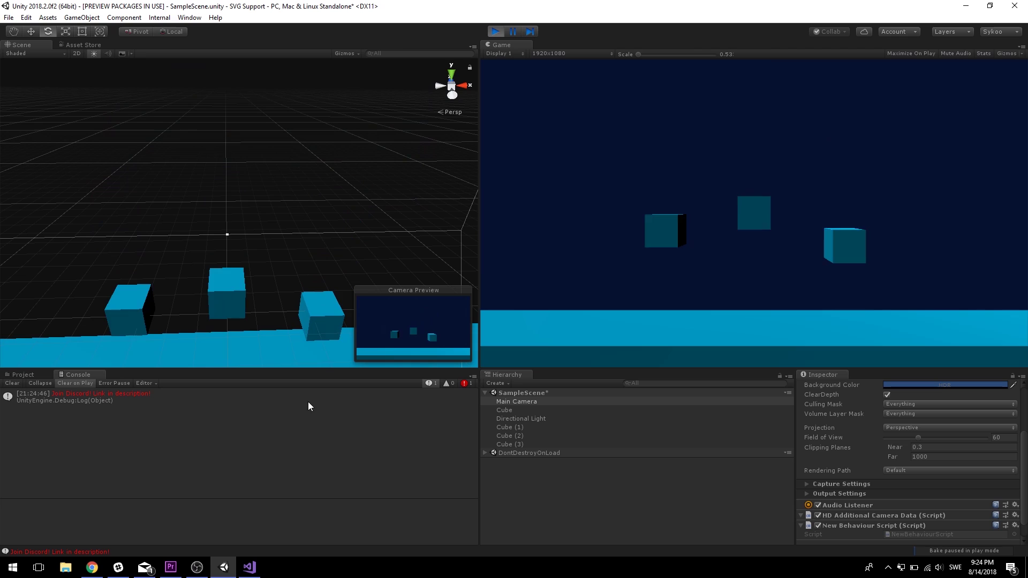
Select the red 'Join Discord!' log in the Console and enable Collapse.
click(133, 399)
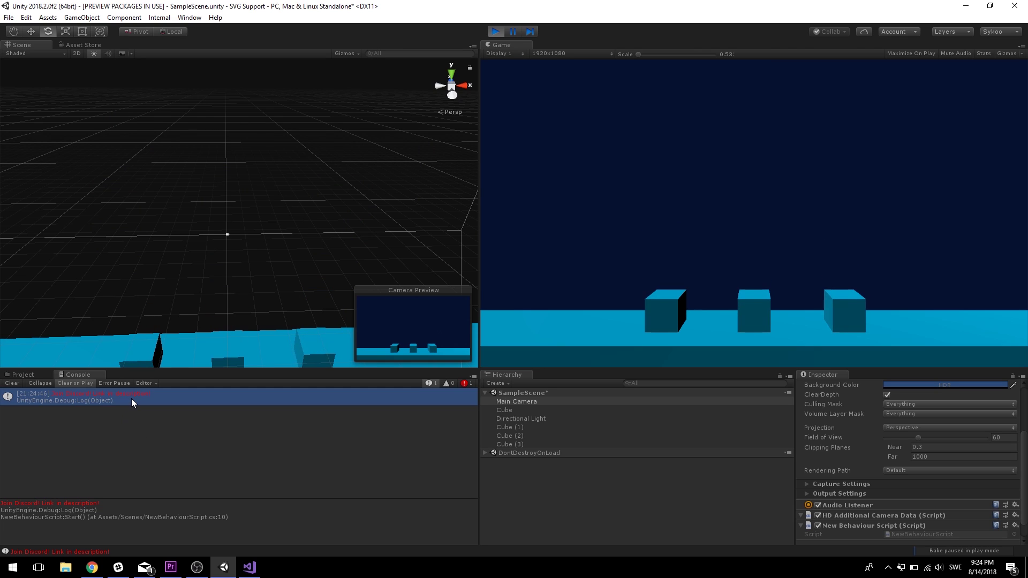
click(49, 381)
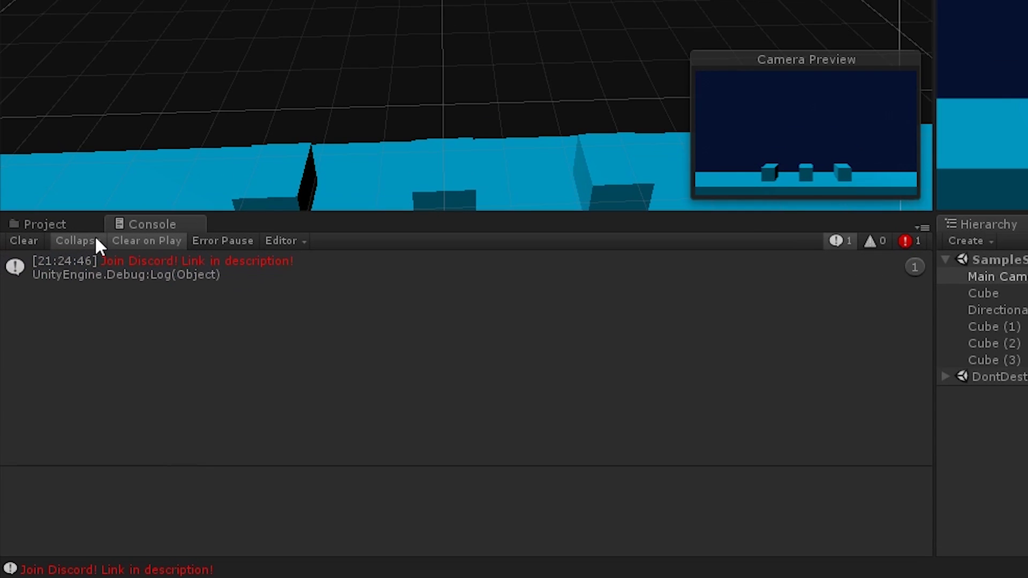
Select the collapsed red log to show its stack trace to NewBehaviourScript's Start().
click(282, 280)
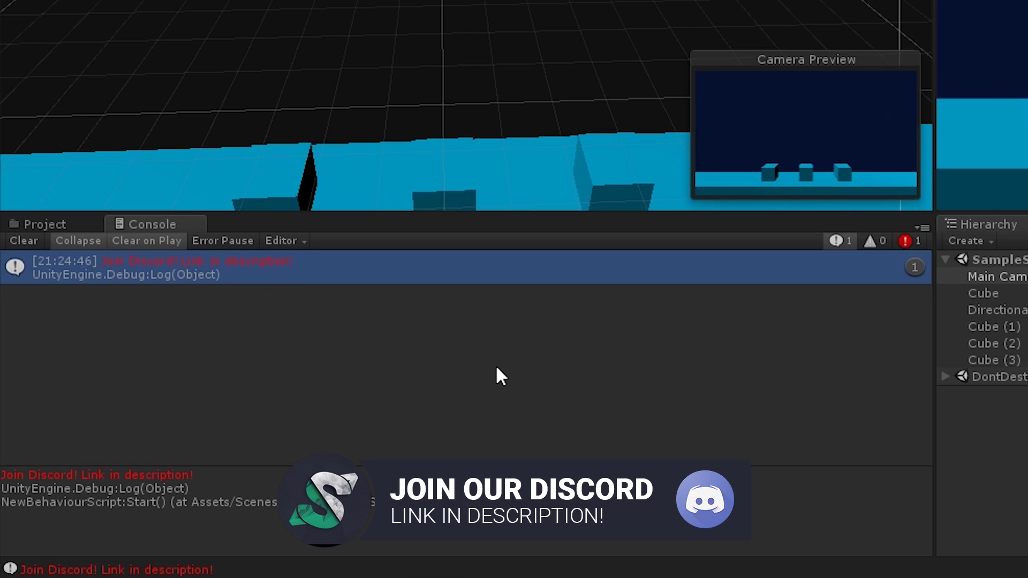